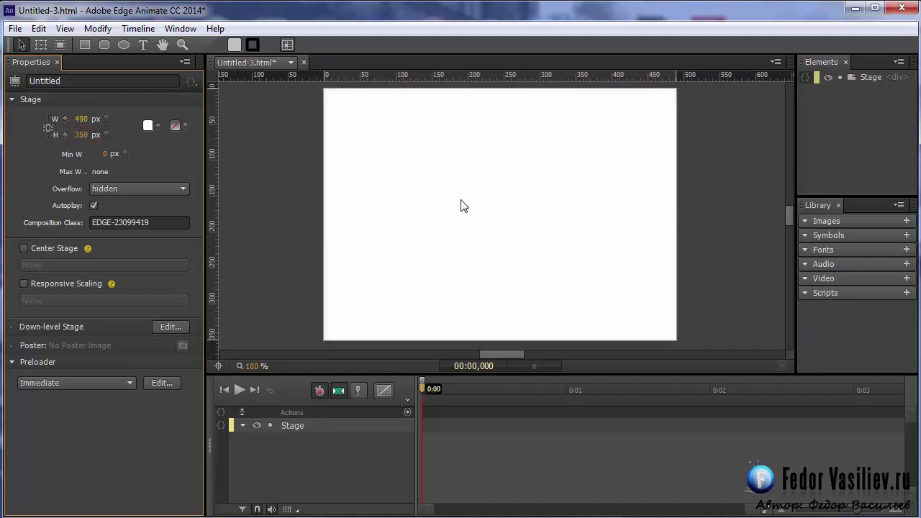
Draw a circle about 235 px in diameter and move it near the centre of the stage
key("o")
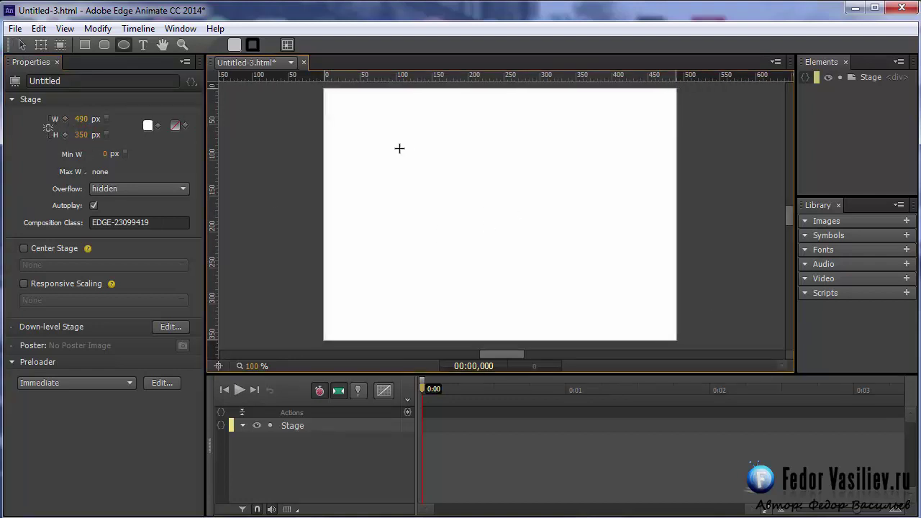
mouse_move(403, 130)
left_mouse_down()
mouse_move(514, 245)
mouse_move(573, 280)
left_mouse_up()
key("v")
left_click_drag(510, 256, 534, 261)
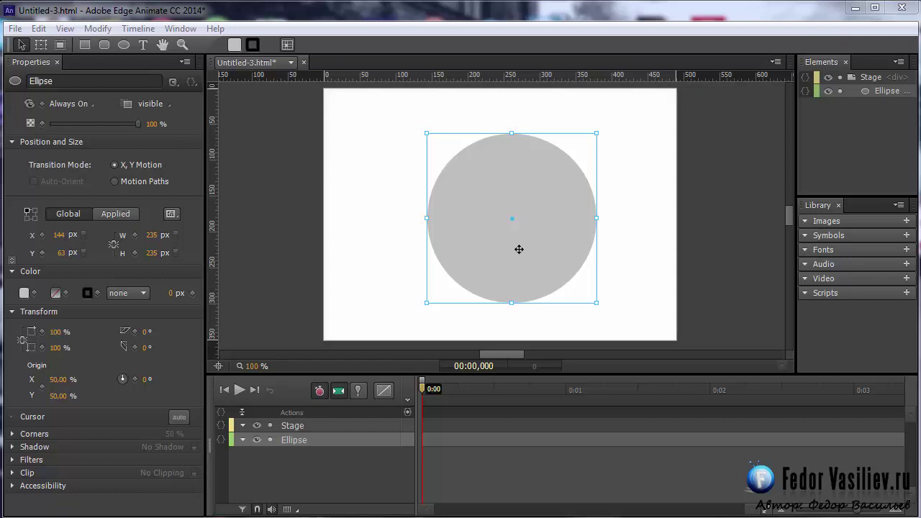
left_click_drag(543, 242, 536, 238)
Fill the circle with dark red and shift it to about X 127, Y 57 px
left_click(234, 44)
left_click_drag(243, 193, 269, 169)
left_click(400, 107)
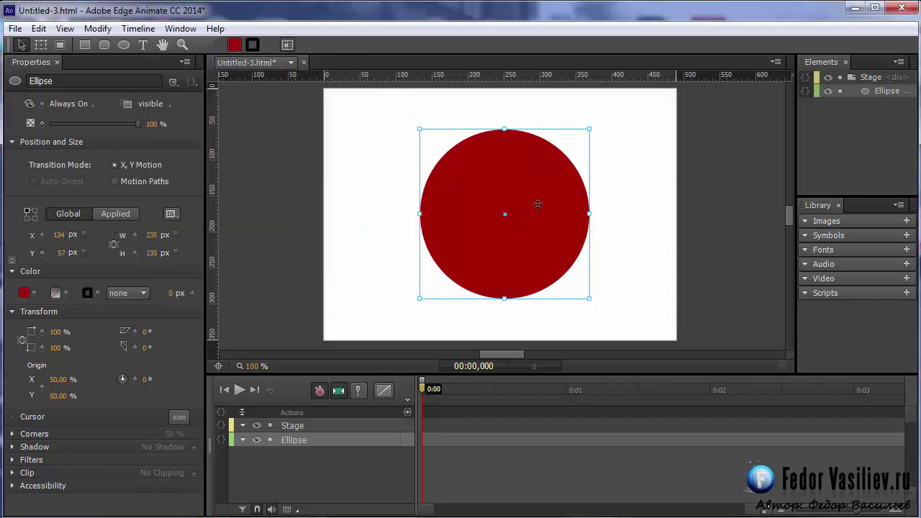
left_click_drag(553, 209, 548, 208)
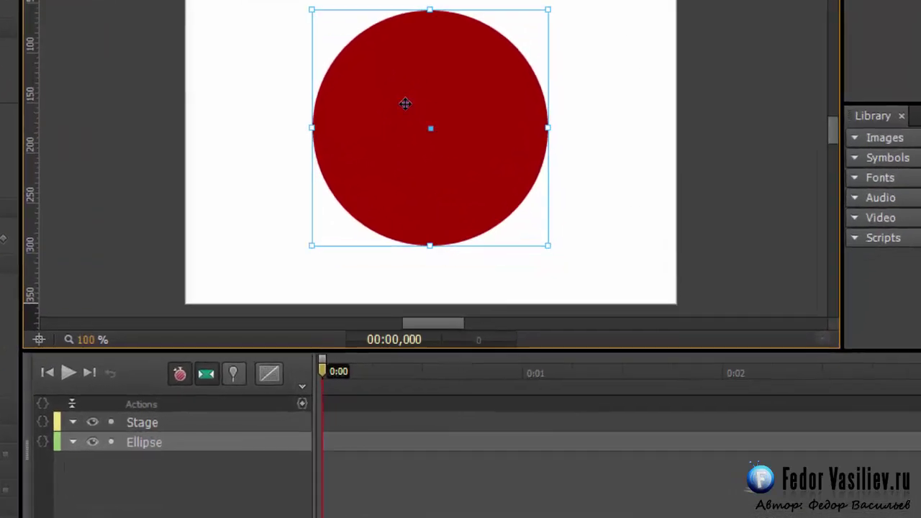
Convert the red circle to a symbol named Symbol_1 with an autoplaying timeline, and select it among the elements
right_click(482, 197)
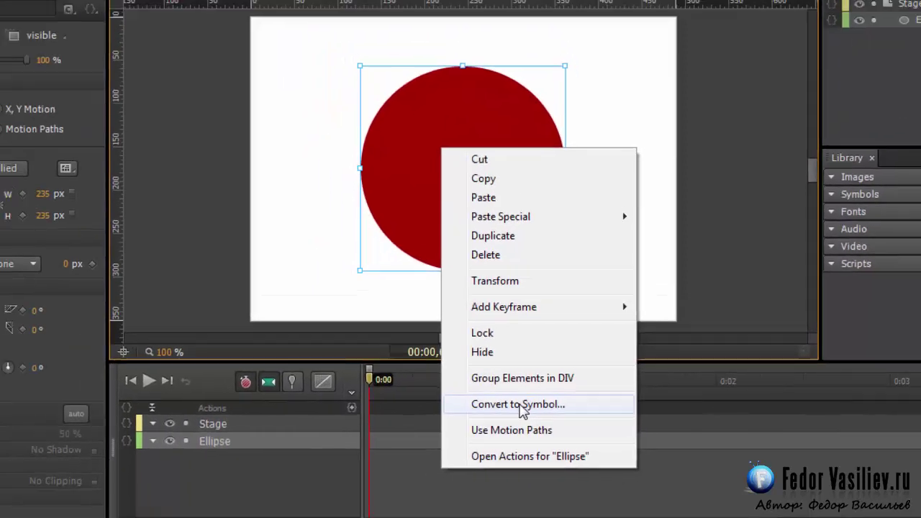
left_click(457, 393)
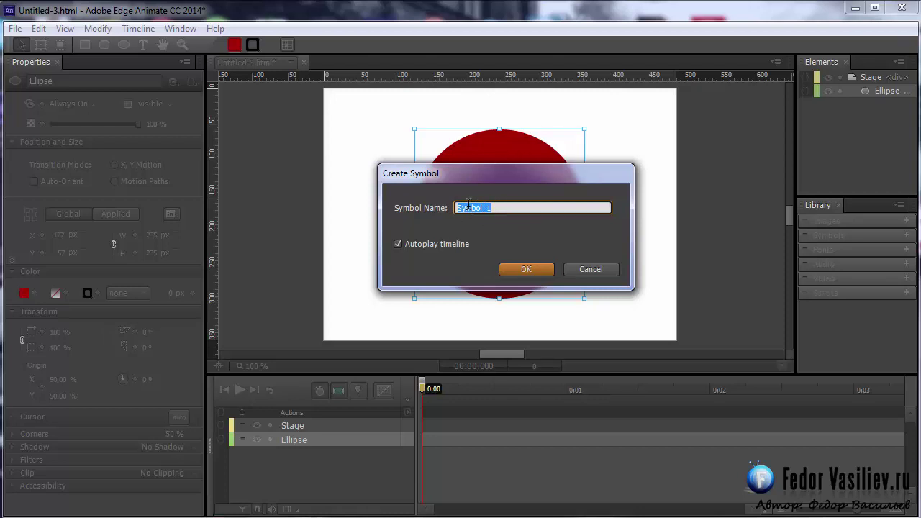
left_click(508, 208)
left_click(513, 266)
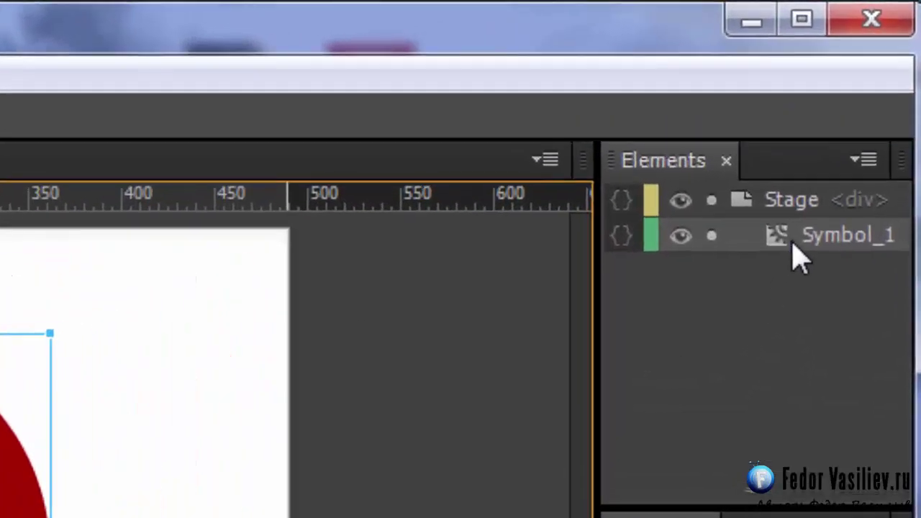
left_click(785, 246)
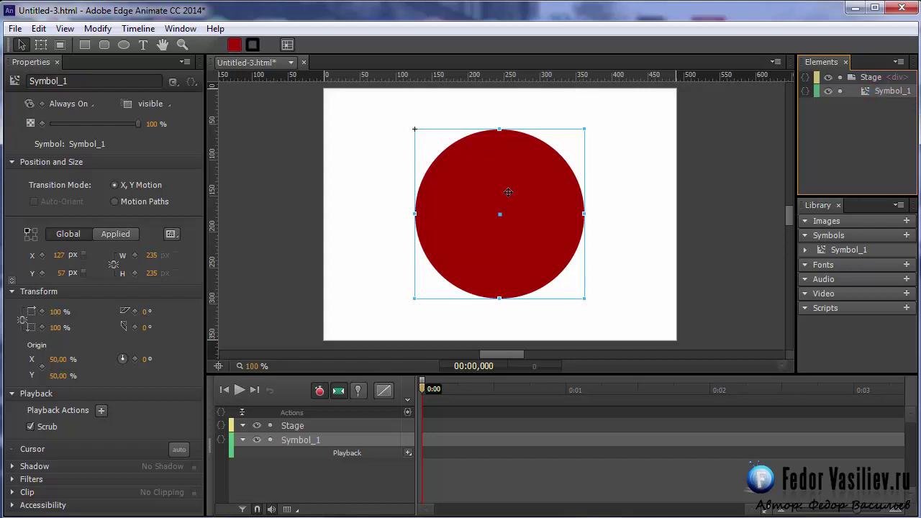
Open Symbol_1 for editing and select the ellipse inside it
double_click(487, 189)
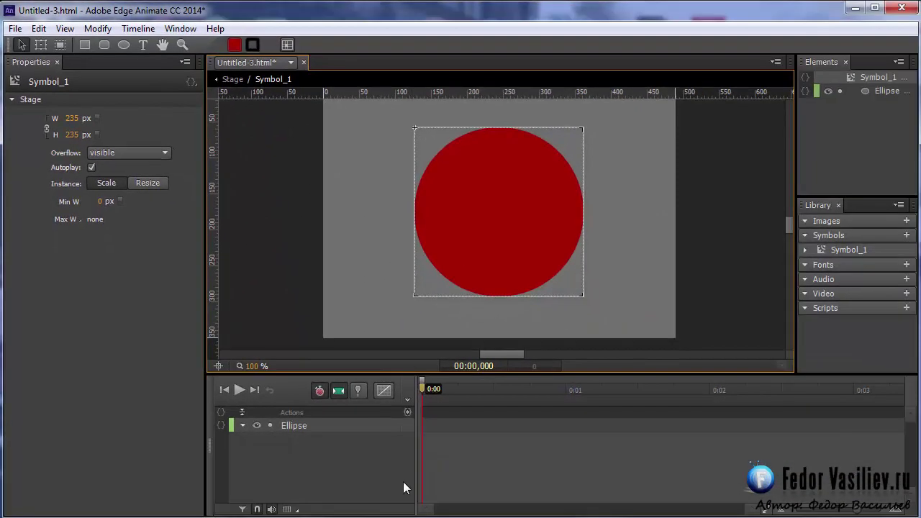
left_click(289, 416)
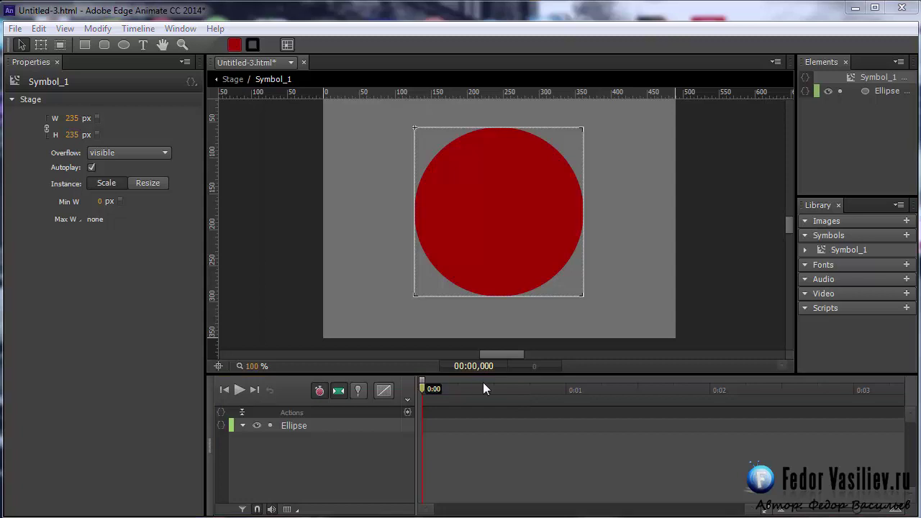
left_click(470, 260)
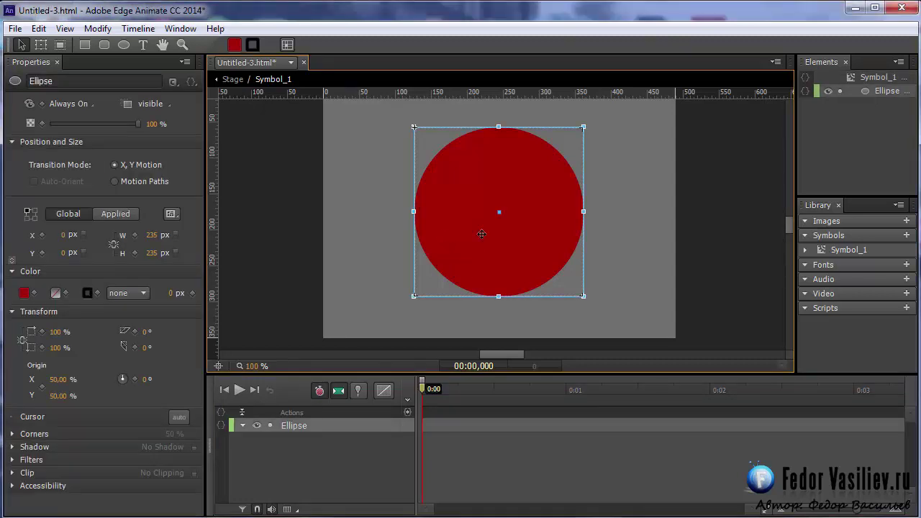
With the Pin set at 0 s and the playhead at 0.5 s, scale the ellipse to 90% in both directions
left_click(358, 390)
left_click_drag(423, 392, 494, 403)
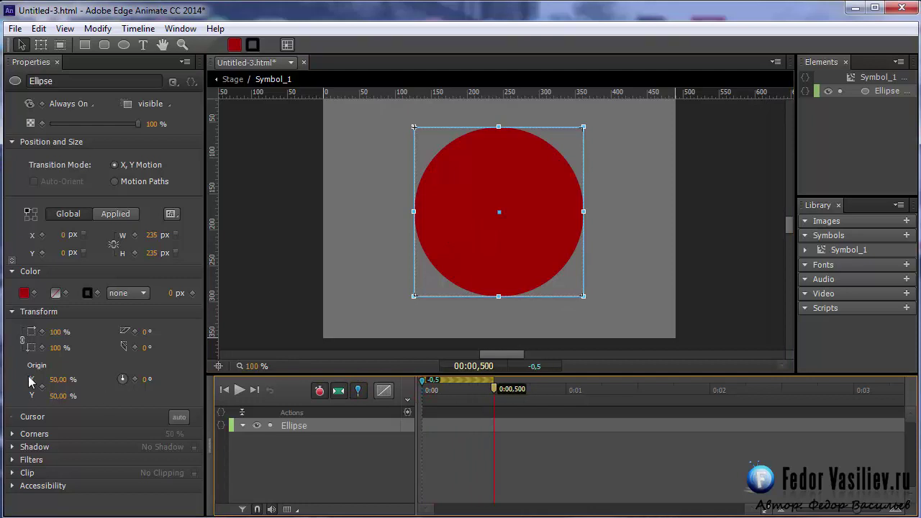
left_click(56, 332)
type("90")
key("Return")
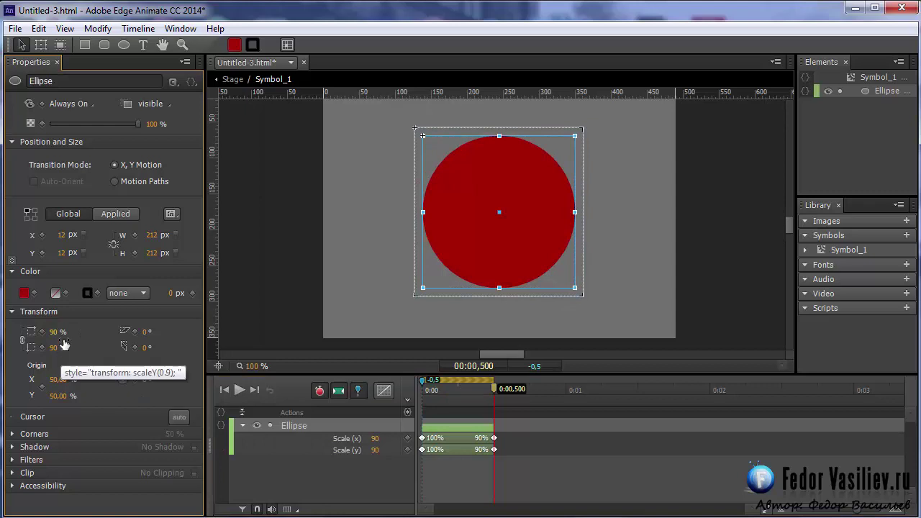
Paste a copy of the ellipse's scale transition at 0.5 s and invert the pasted transition
mouse_move(494, 394)
left_mouse_down()
mouse_move(422, 393)
mouse_move(494, 392)
left_mouse_up()
left_click(476, 430)
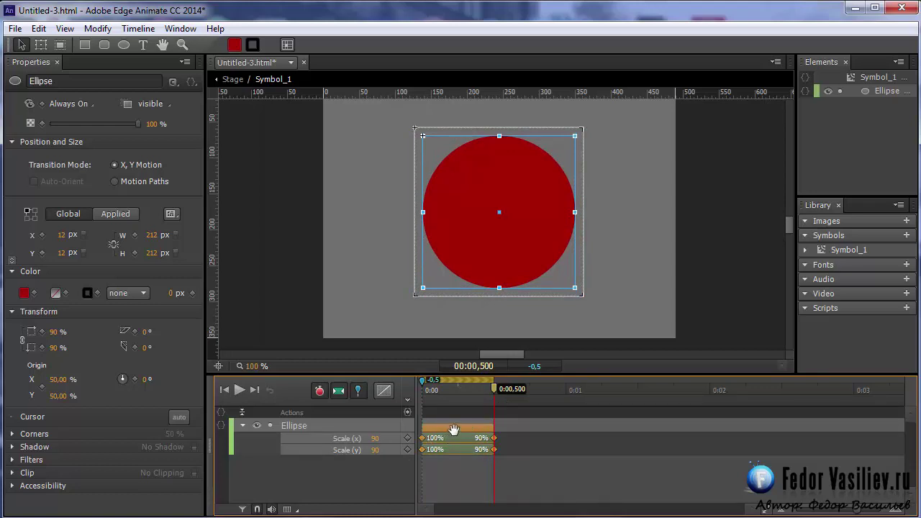
right_click(455, 432)
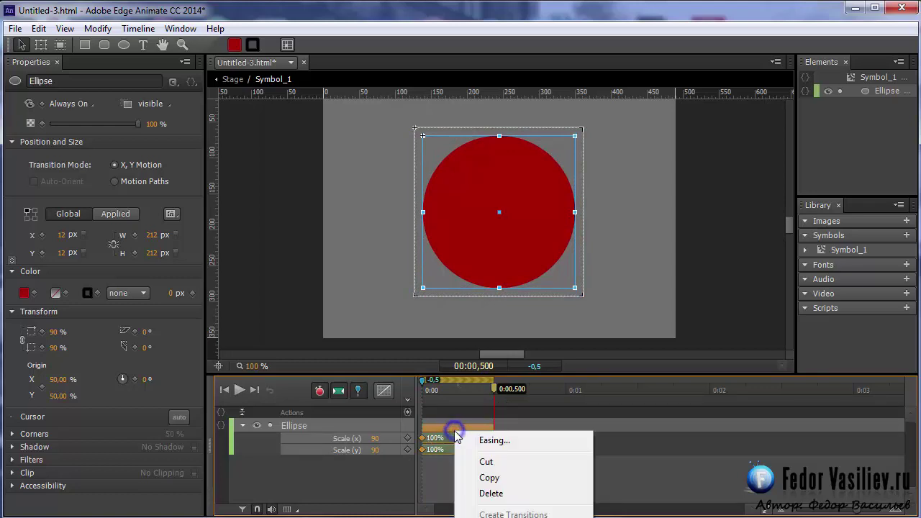
left_click(491, 480)
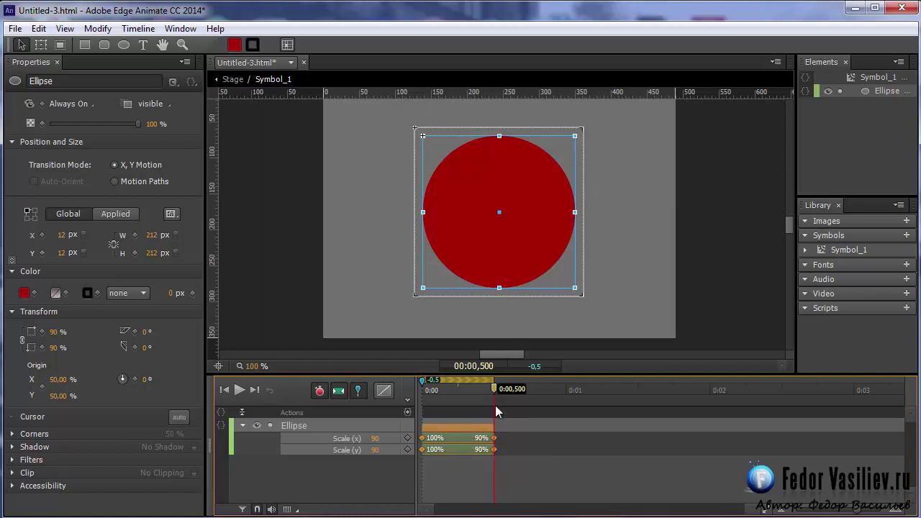
right_click(501, 427)
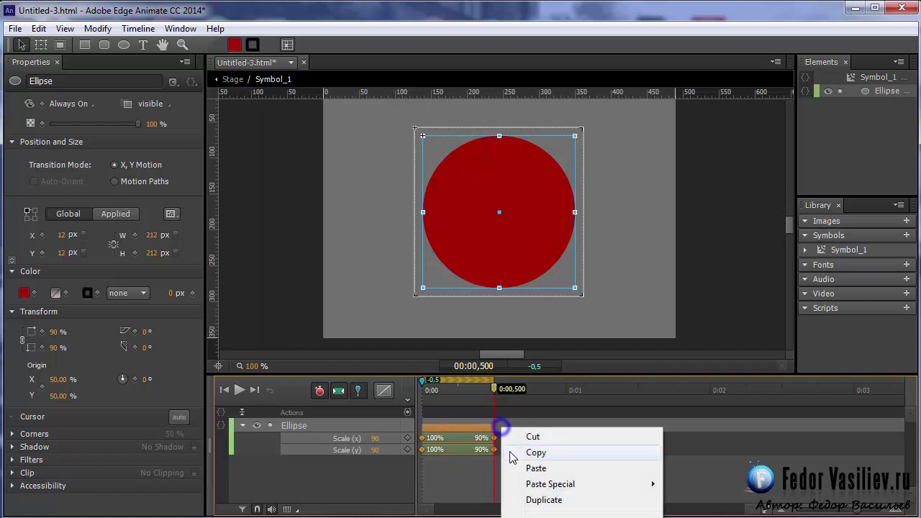
left_click(539, 469)
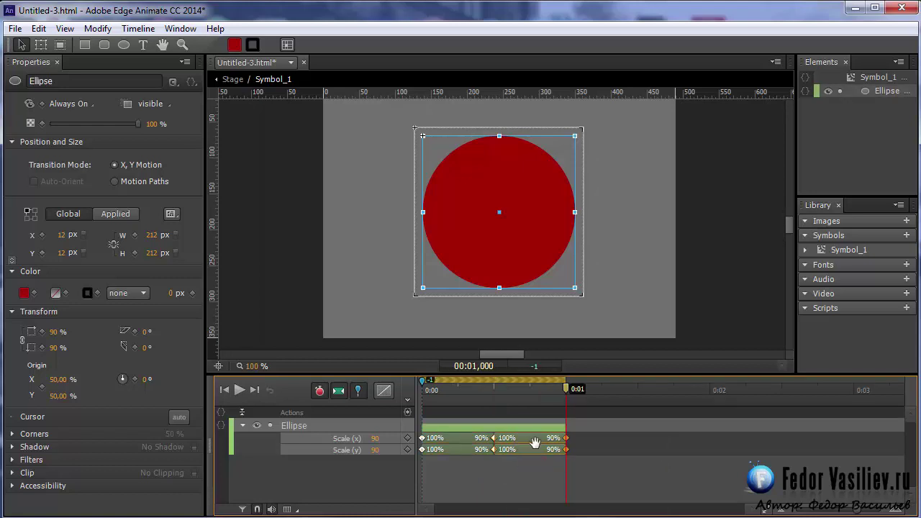
right_click(528, 453)
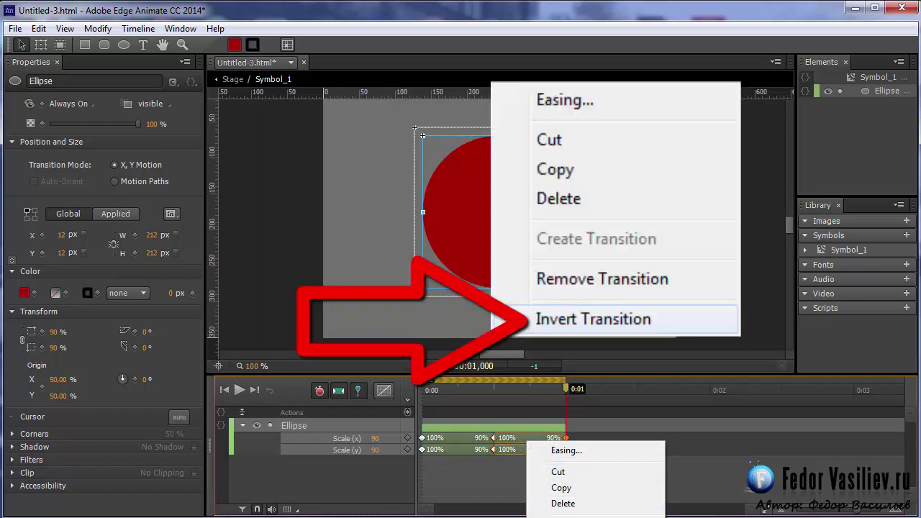
left_click(568, 515)
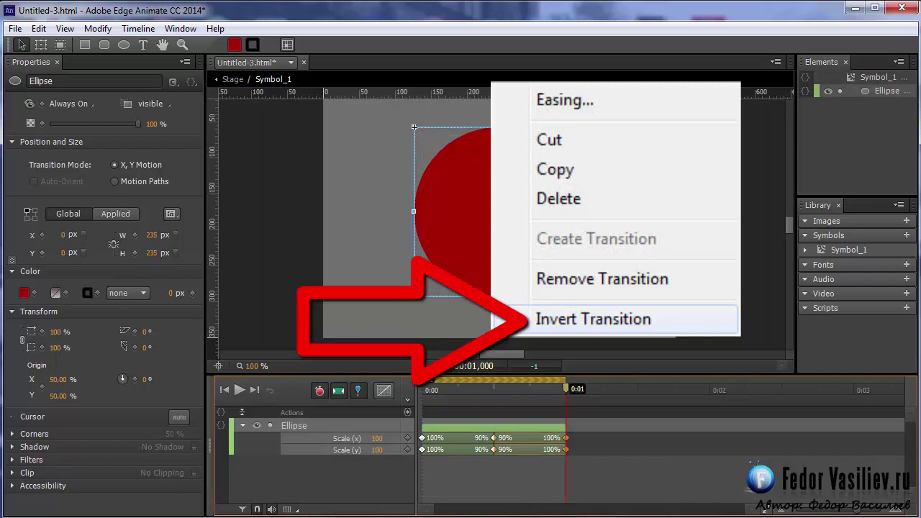
Scrub through and play back the ellipse's shrink-and-grow animation
left_click(506, 413)
left_click_drag(506, 413, 519, 427)
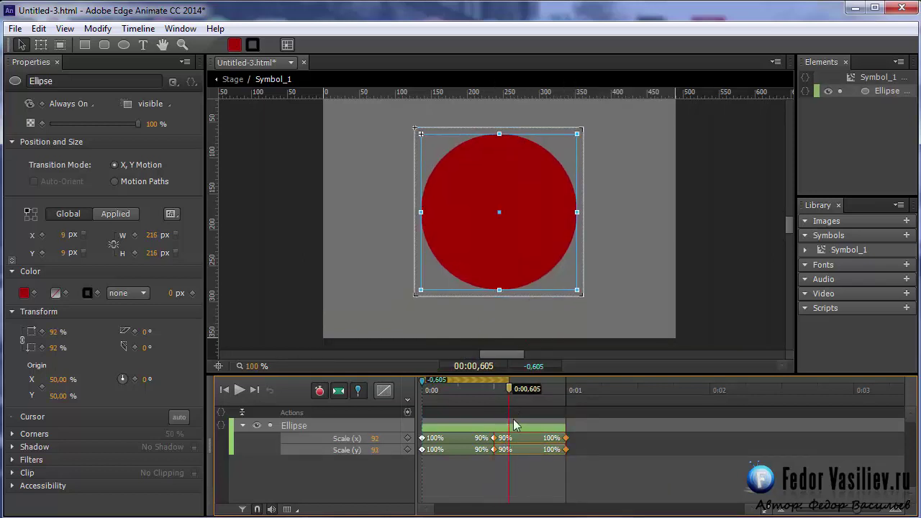
left_click(239, 390)
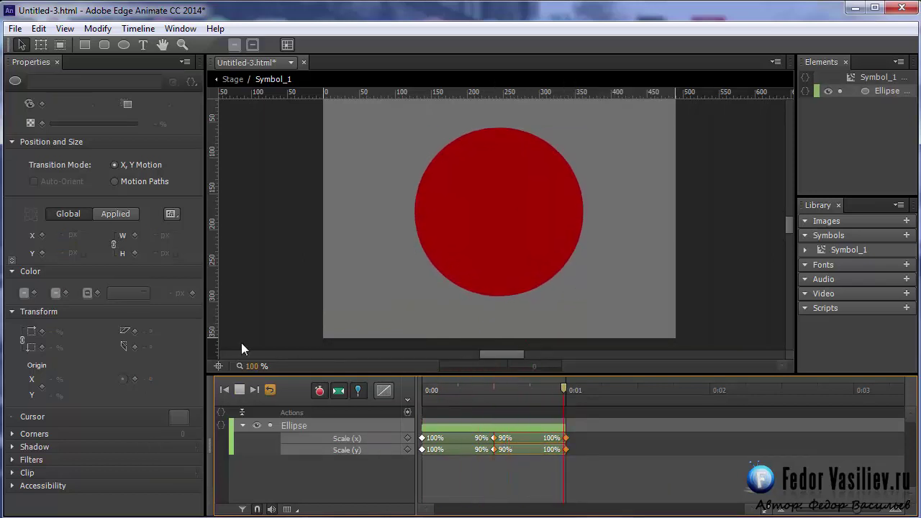
Turn off the Pin and insert a trigger at 1 s, at the end of the symbol's animation
left_click_drag(562, 399, 364, 393)
left_click(360, 390)
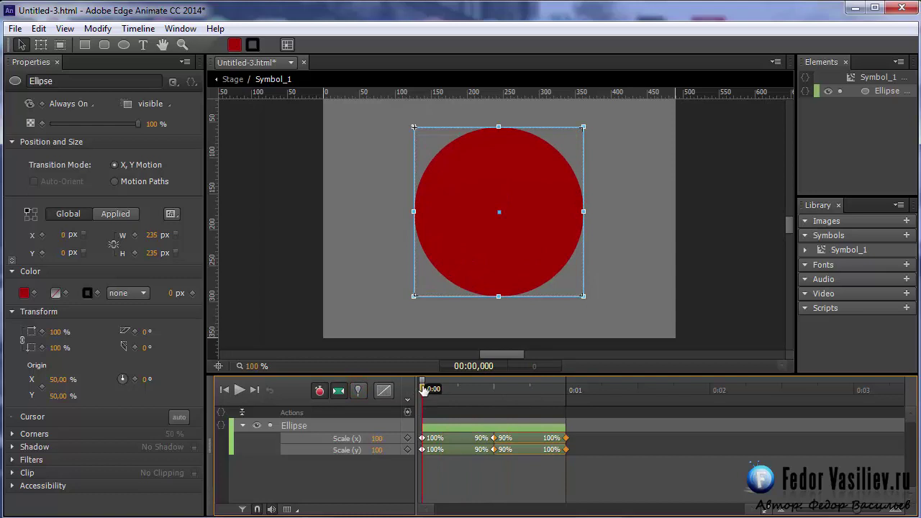
left_click_drag(425, 389, 564, 414)
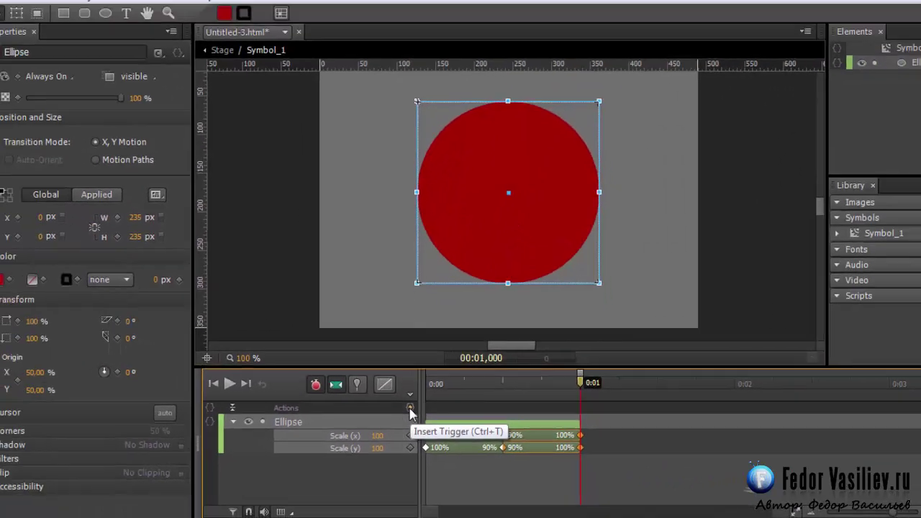
left_click(434, 367)
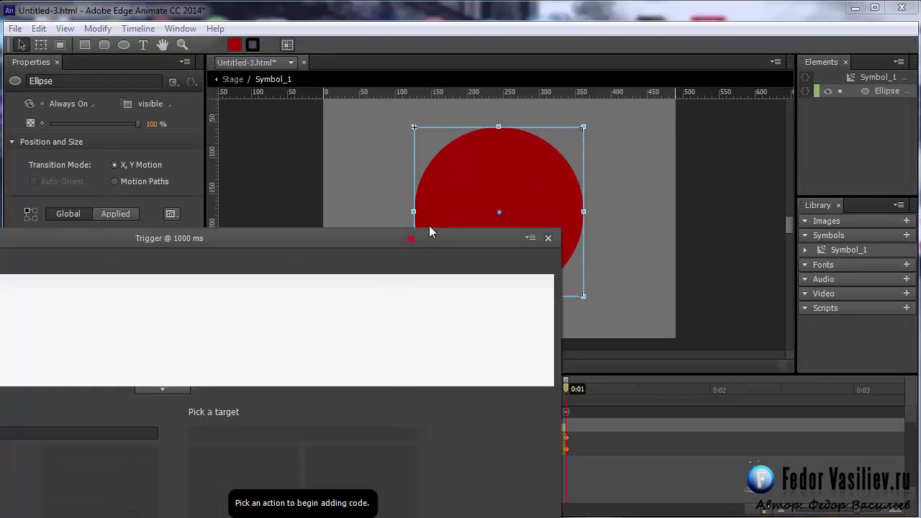
double_click(413, 238)
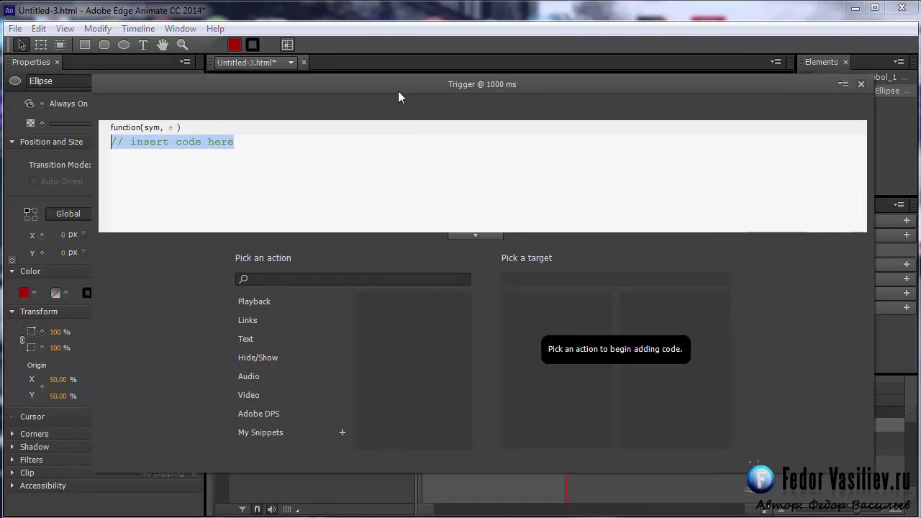
left_click_drag(395, 87, 408, 82)
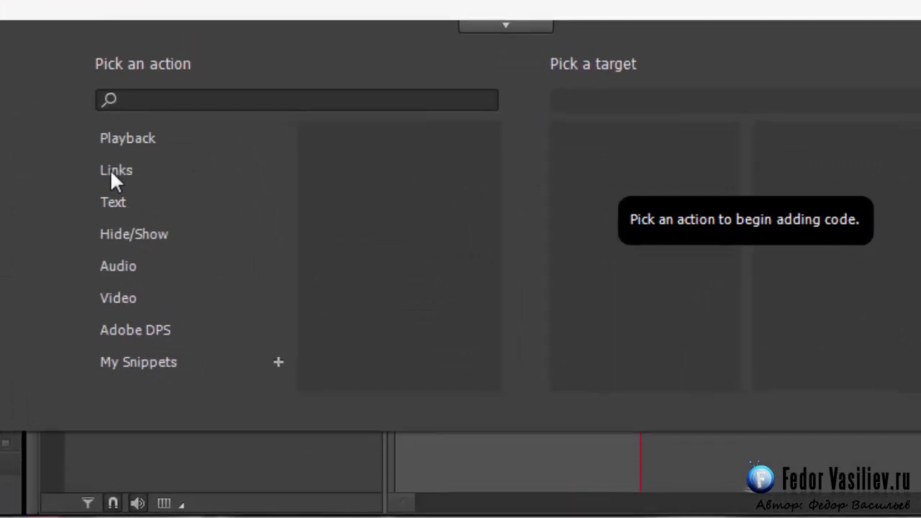
Add the Play playback action to the trigger with Symbol_1 as its target
left_click(122, 137)
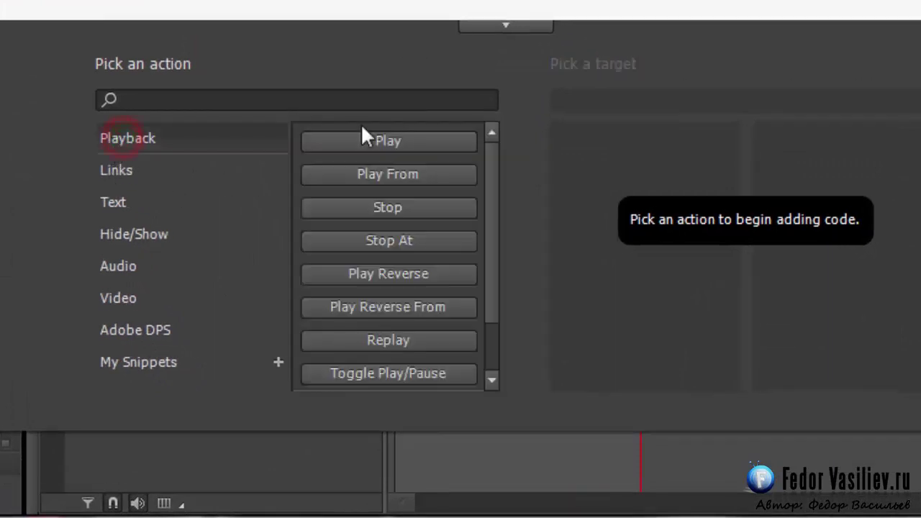
scroll(492, 316, "down", 2)
scroll(398, 153, "up", 3)
left_click(375, 140)
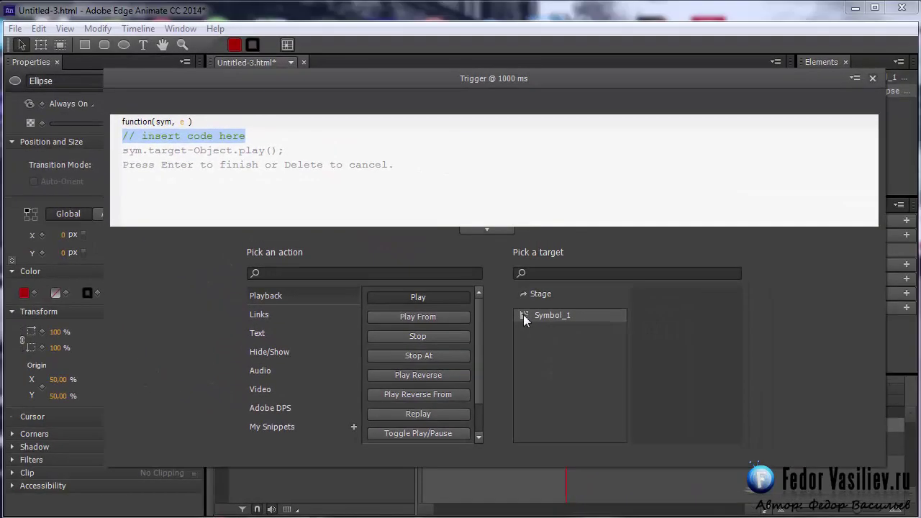
left_click(569, 174)
Examine the sym.play(); line in the code of the trigger at 1000 ms
left_click(292, 210)
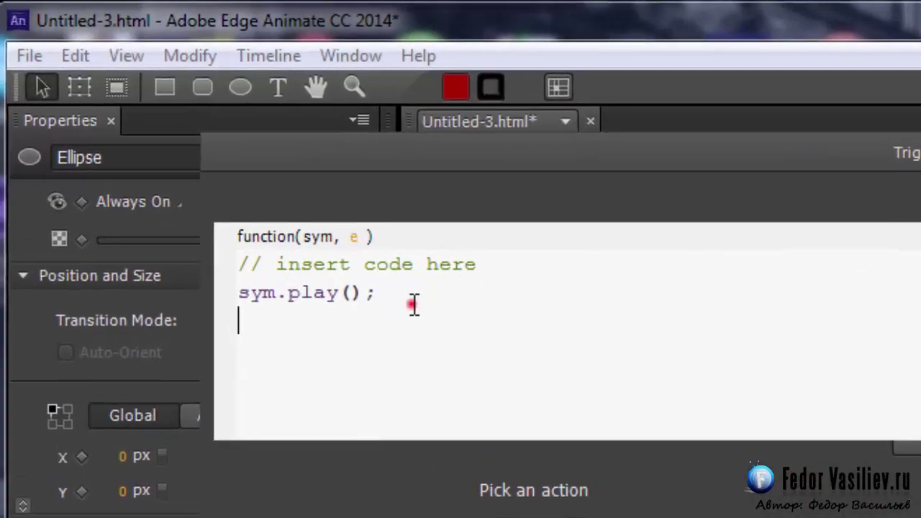
key("ctrl+a")
left_click(329, 321)
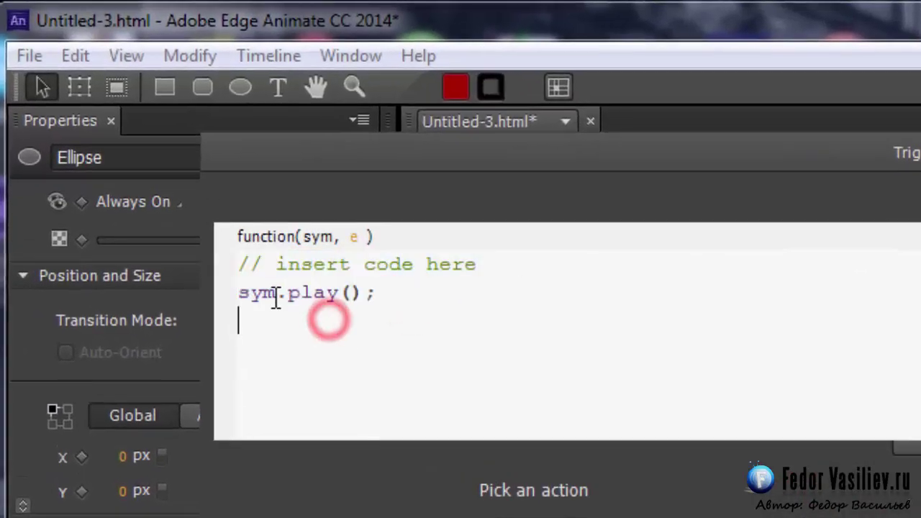
key("ctrl+a")
left_click(378, 292)
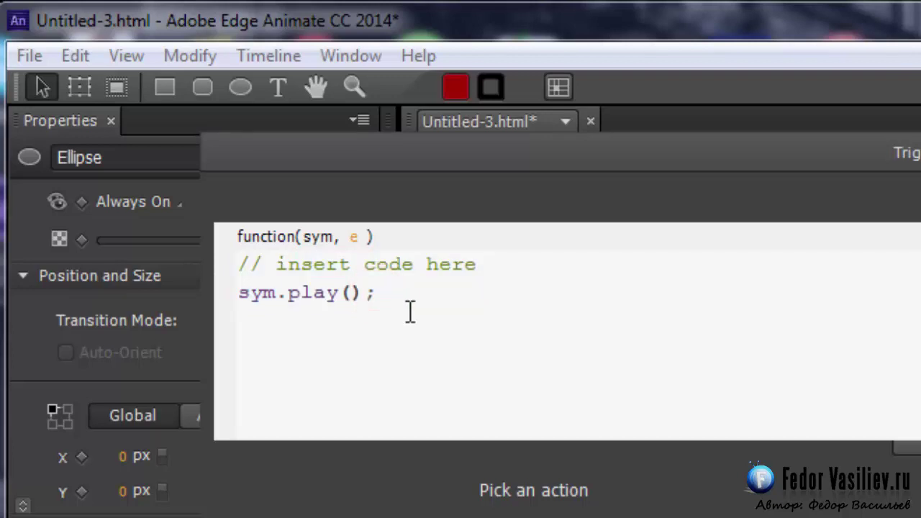
key("ctrl+a")
left_click(396, 294)
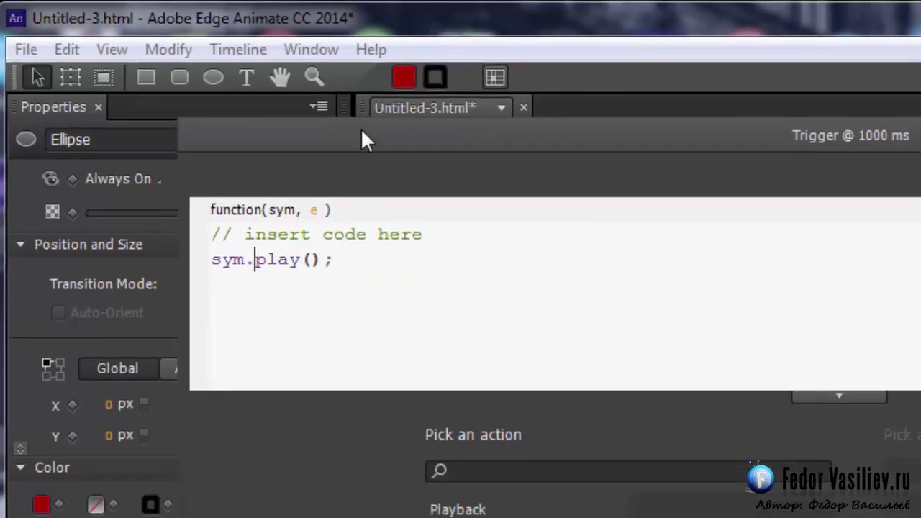
left_click(397, 146)
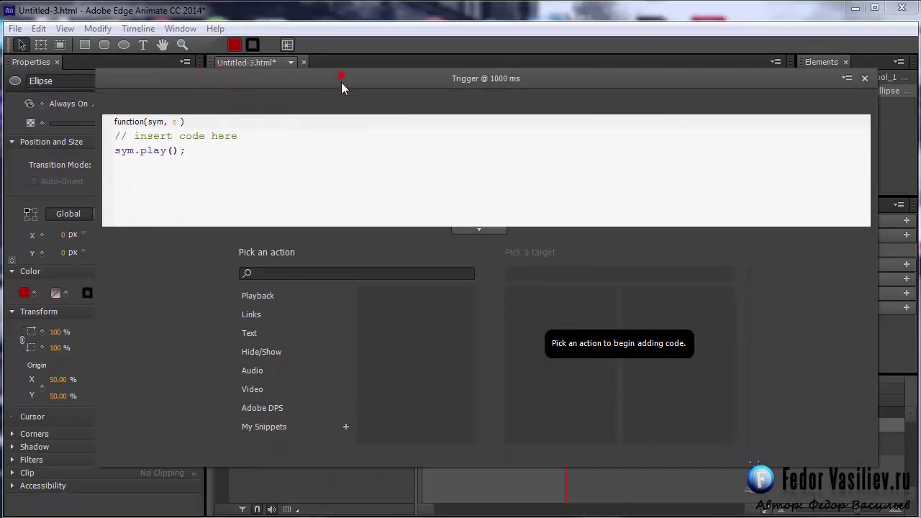
left_click_drag(341, 82, 338, 92)
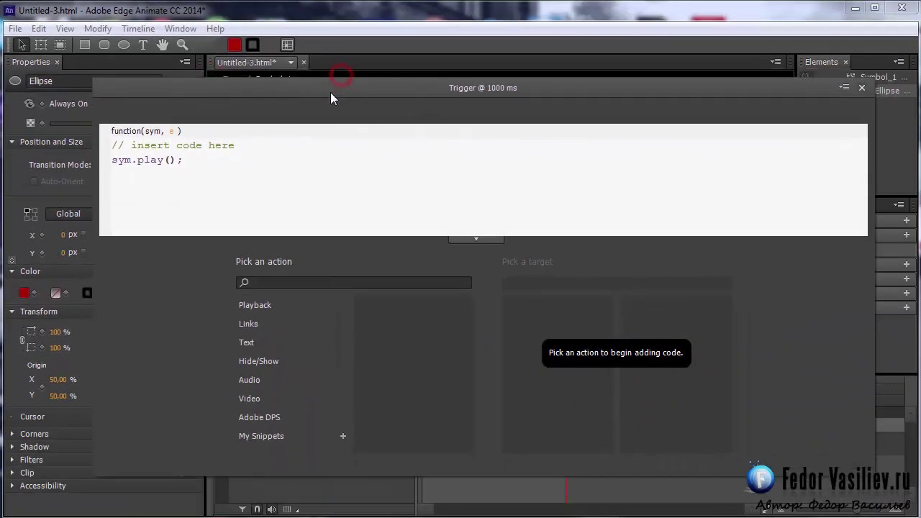
Close the trigger's code and scrub the symbol's timeline between 0 and 1 s to review how the animation loops
left_click(862, 87)
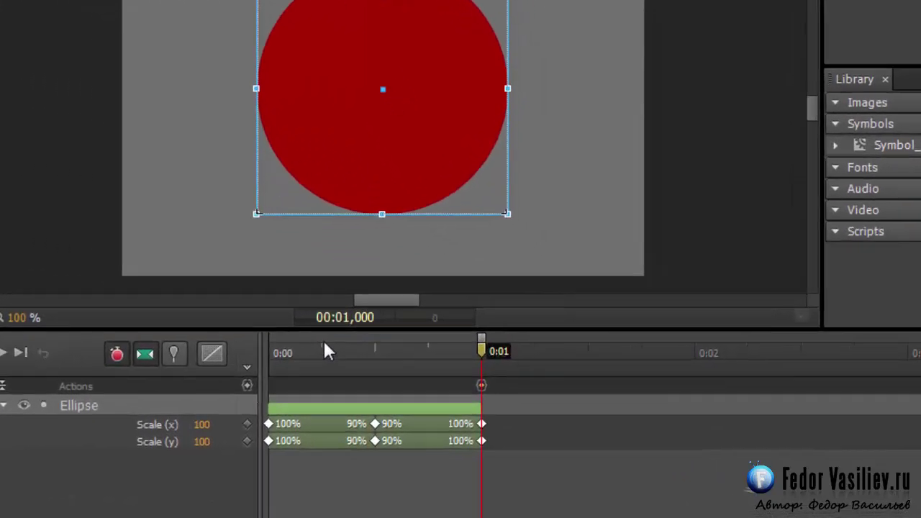
left_click_drag(457, 389, 434, 389)
left_click_drag(224, 339, 445, 375)
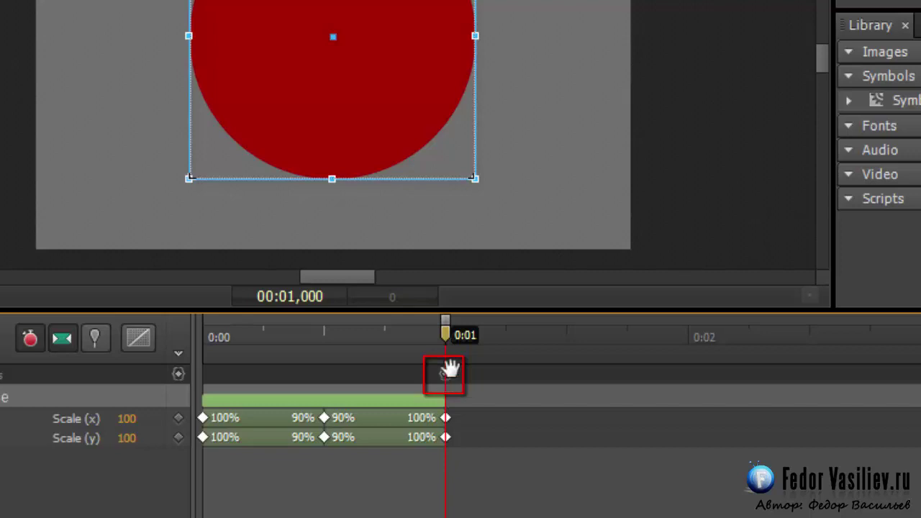
left_click_drag(445, 332, 138, 332)
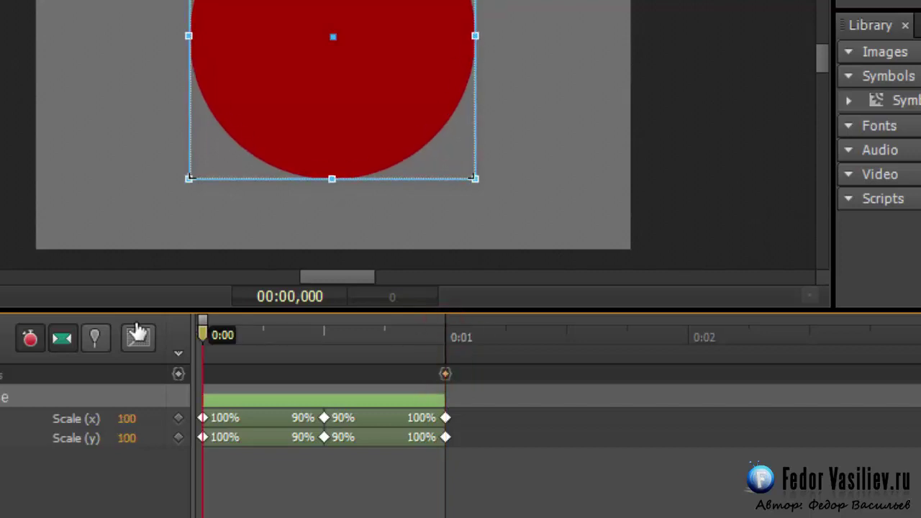
left_click_drag(203, 332, 172, 353)
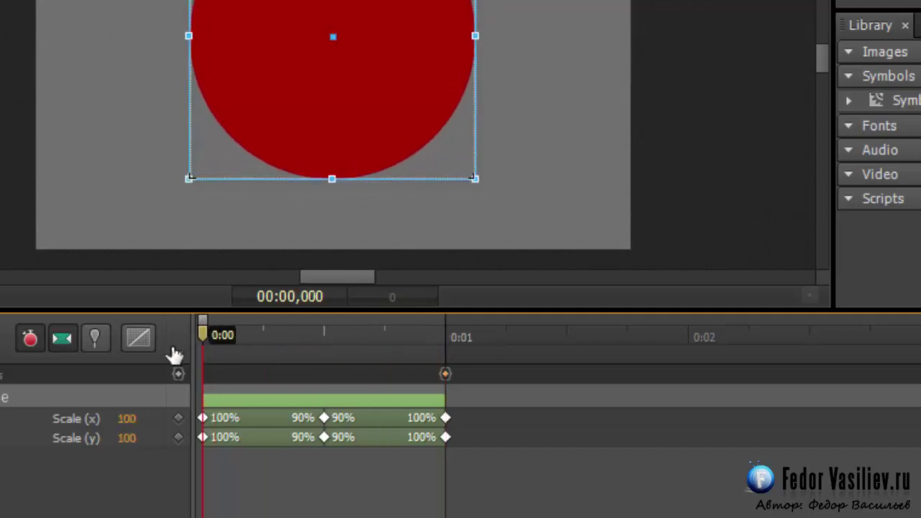
left_click_drag(226, 339, 389, 365)
left_click_drag(438, 371, 448, 374)
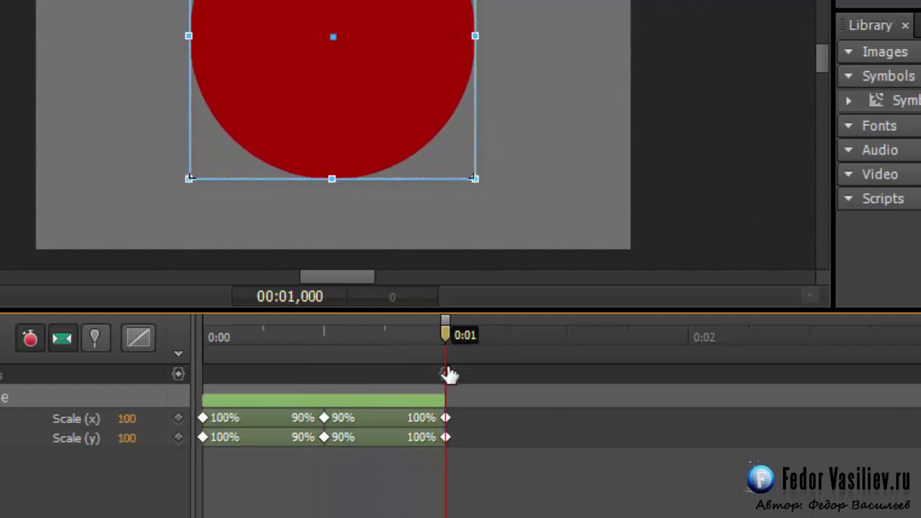
Play back the symbol's animation from 0 s and preview the composition in the browser
left_click_drag(448, 335, 199, 351)
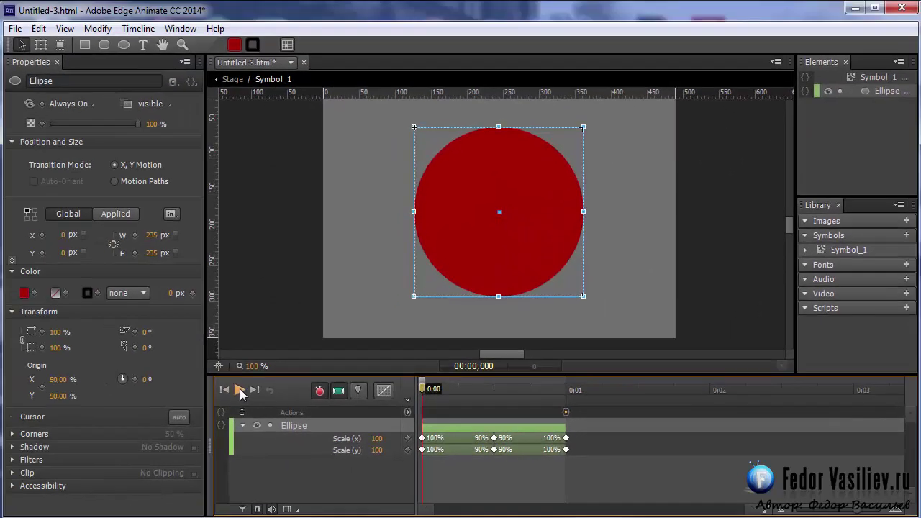
left_click(239, 389)
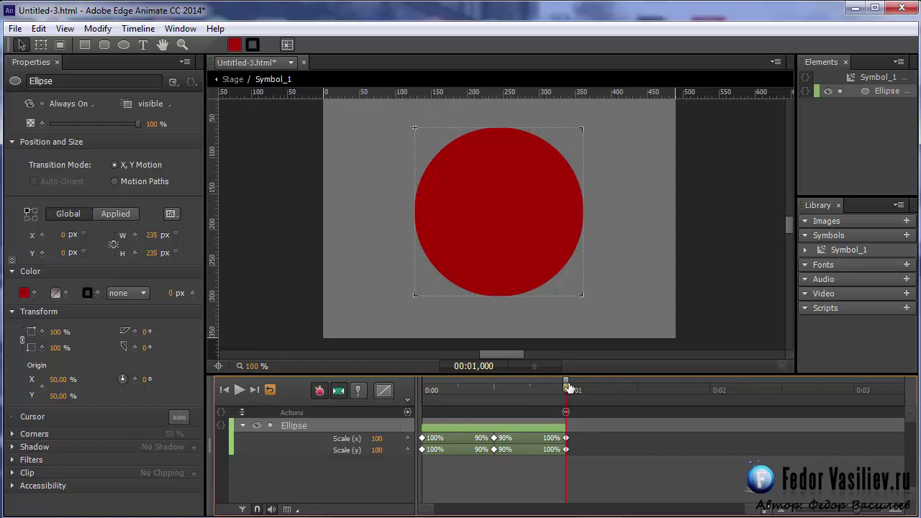
key("ctrl+Return")
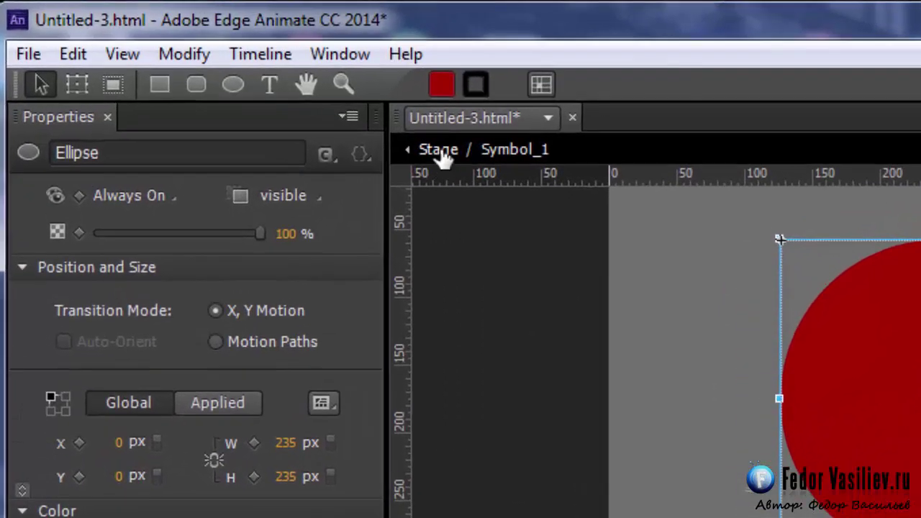
Return to the Stage and move Symbol_1 to about X 17, Y 71 px, removing its position keyframes at 0 s
left_click(441, 154)
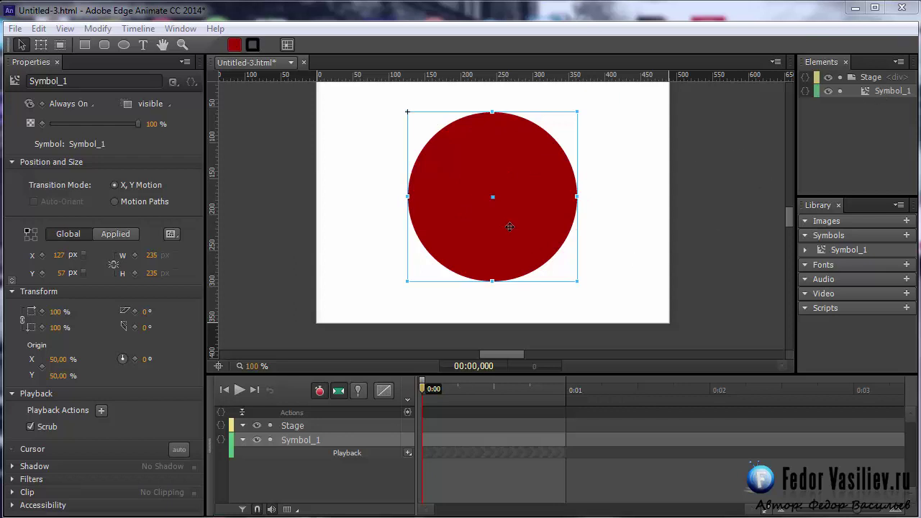
left_click_drag(536, 216, 458, 226)
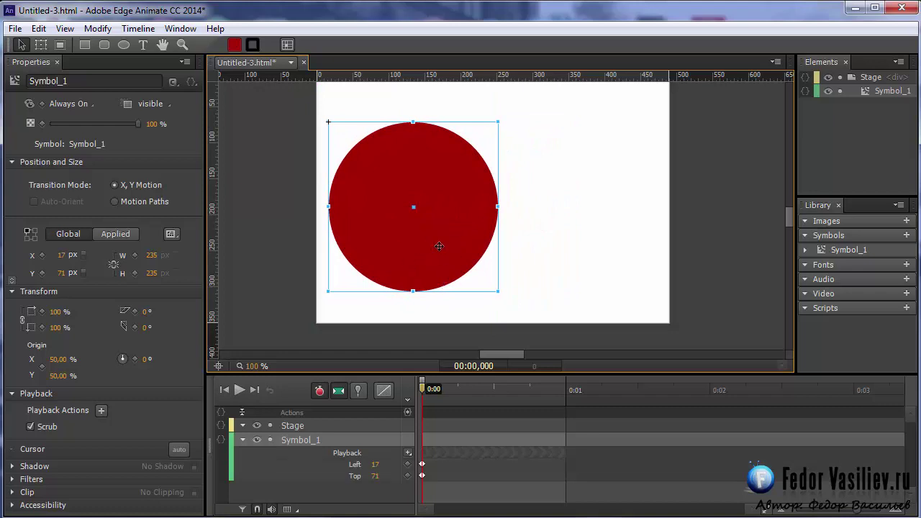
key("Delete")
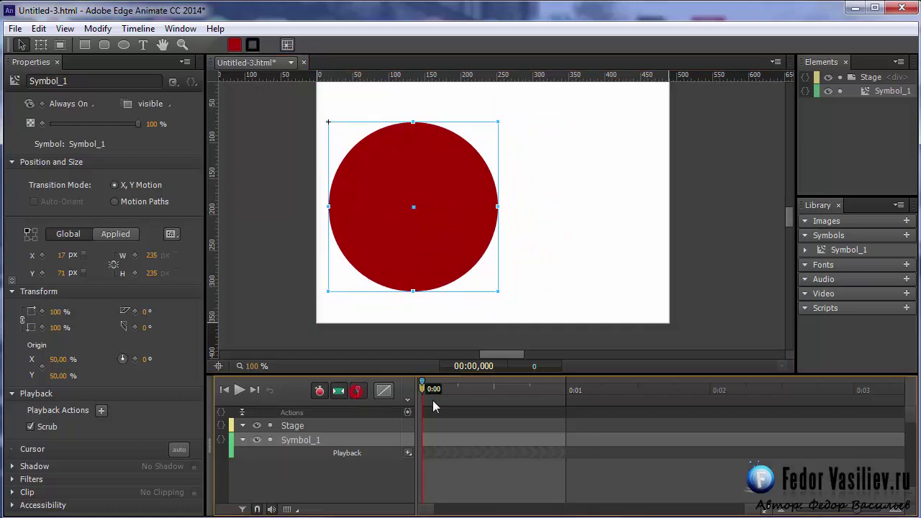
With the Pin at 0 s, animate Symbol_1 to about X 263, Y 101 px at 1 s and X 276, Y 21 px at 1.54 s
left_click_drag(424, 395, 564, 410)
left_click_drag(432, 245, 611, 267)
left_click_drag(615, 385, 654, 397)
left_click_drag(620, 256, 629, 200)
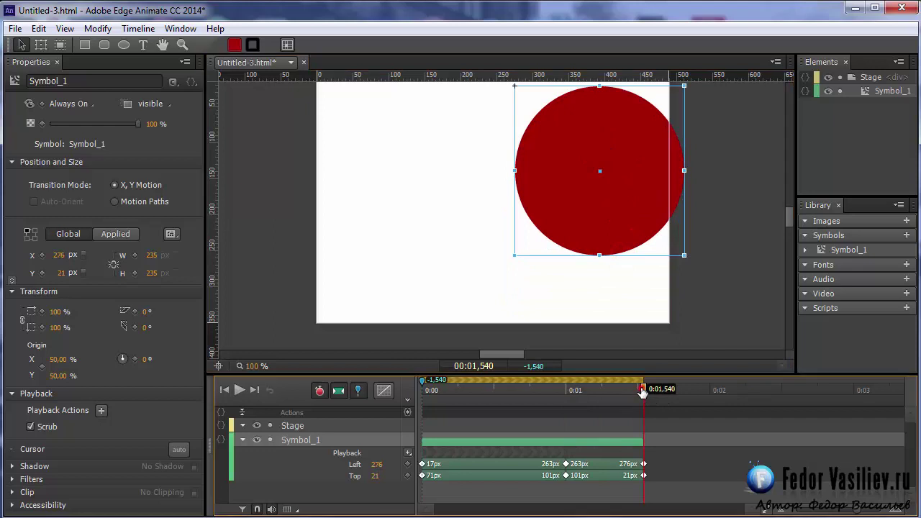
Extend Symbol_1's motion to about X 10, Y -10 px at 2 s, X 20, Y 70 px at 2.5 s and X 245, Y 139 px at 2.75 s
left_click_drag(643, 392, 712, 397)
left_click_drag(634, 206, 442, 185)
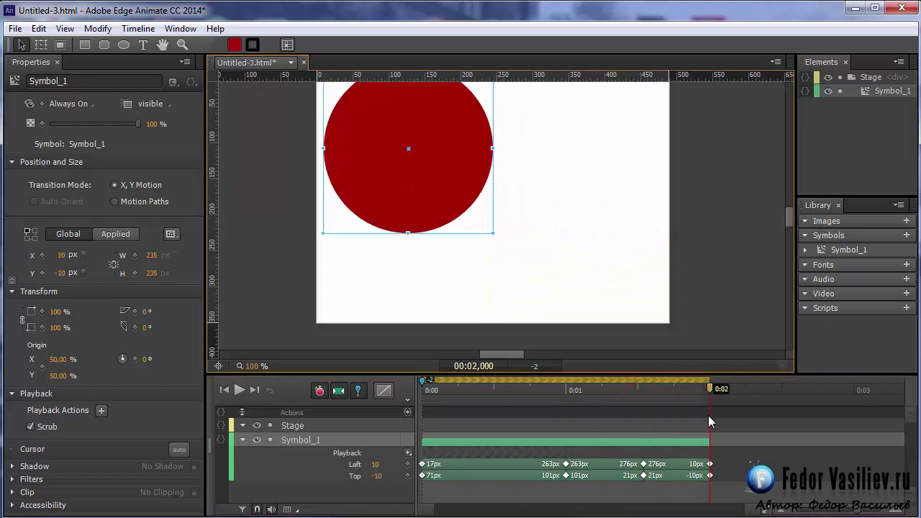
left_click_drag(712, 395, 782, 392)
left_click_drag(447, 208, 454, 265)
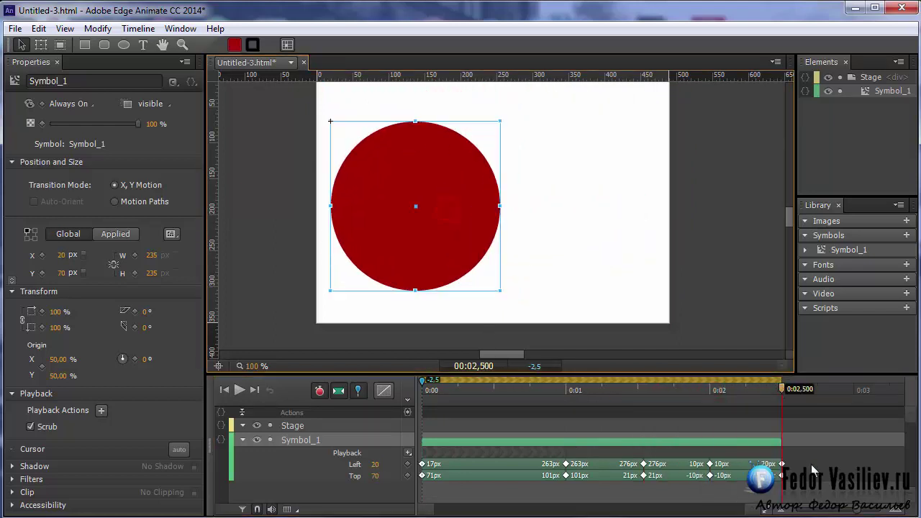
left_click_drag(782, 392, 821, 400)
left_click_drag(441, 256, 603, 305)
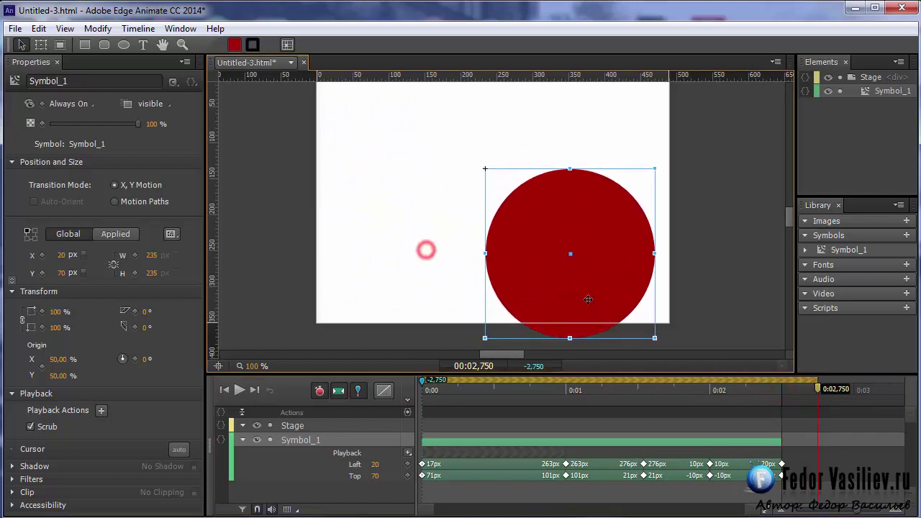
Apply the Ease Out Circ easing to all of Symbol_1's position transitions
left_click(473, 441)
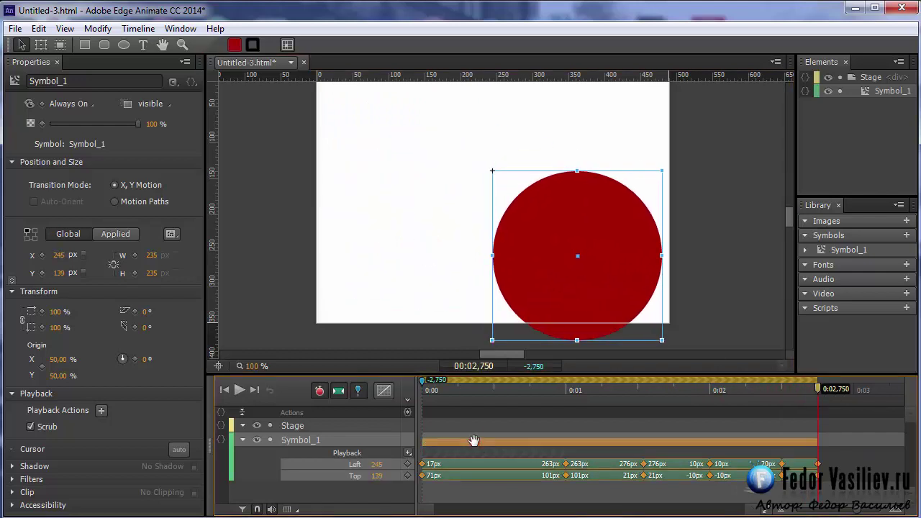
left_click(385, 391)
left_click(401, 436)
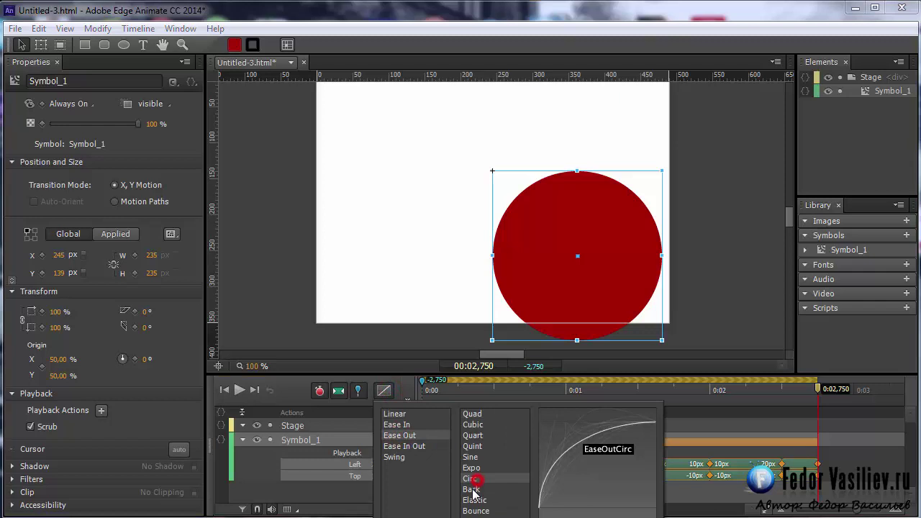
left_click(472, 491)
Play back Symbol_1's motion from 0 s and preview it in the browser, reloading the page to replay it, and return to Edge Animate
left_click(426, 391)
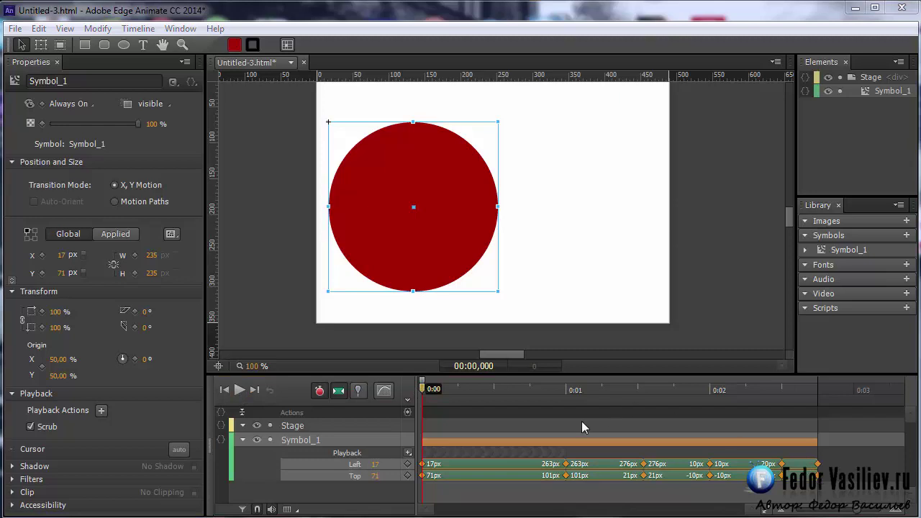
left_click(239, 390)
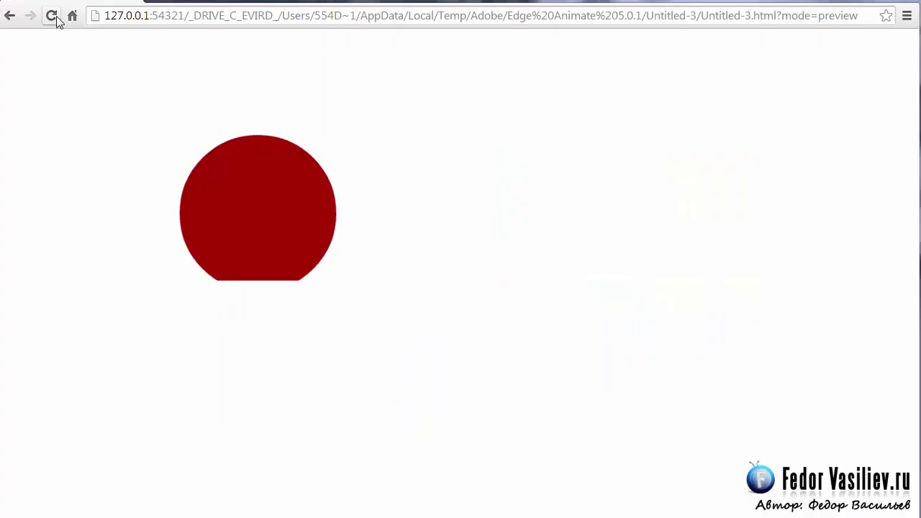
left_click(53, 15)
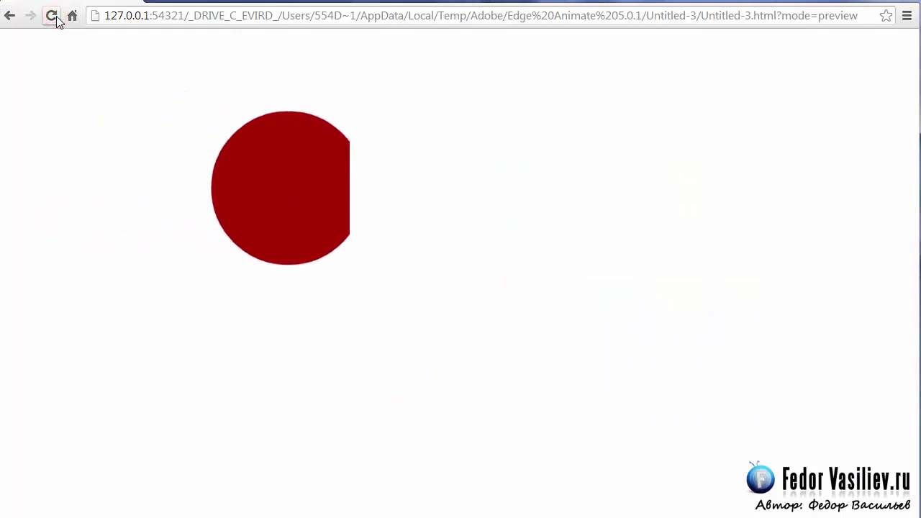
left_click(53, 15)
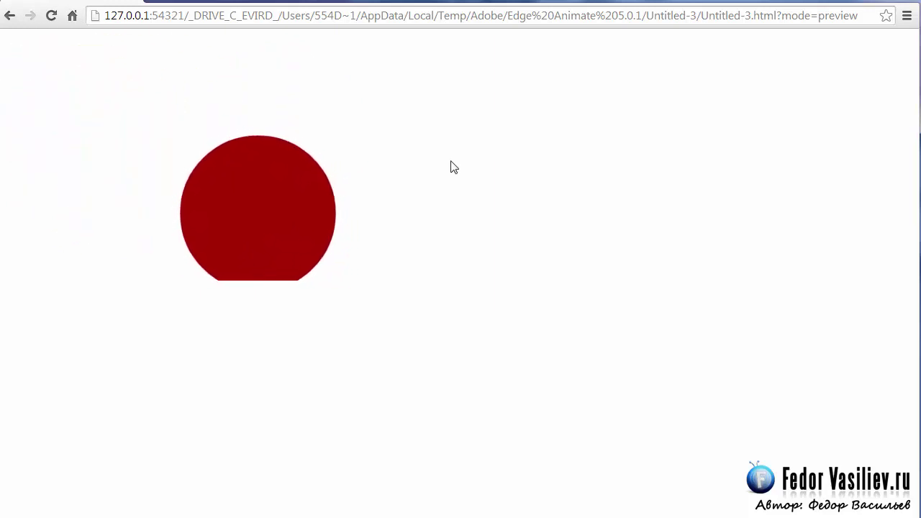
key("alt+Tab")
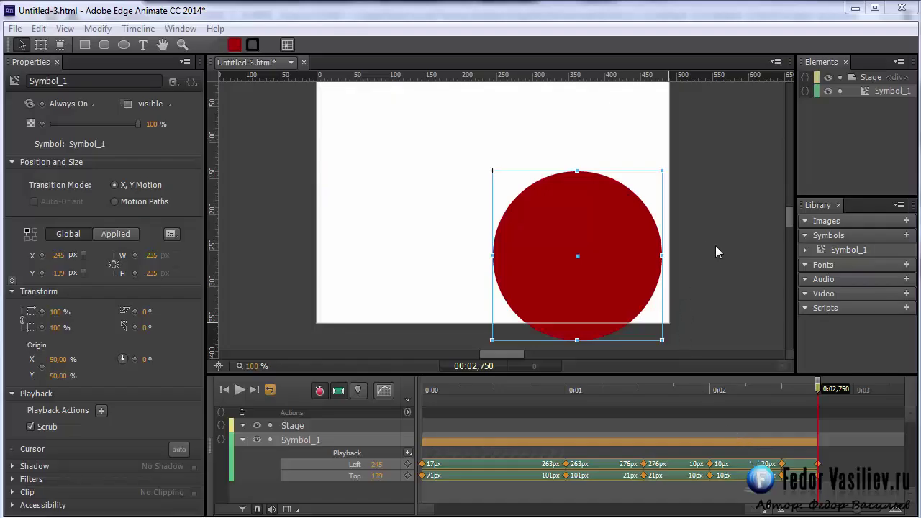